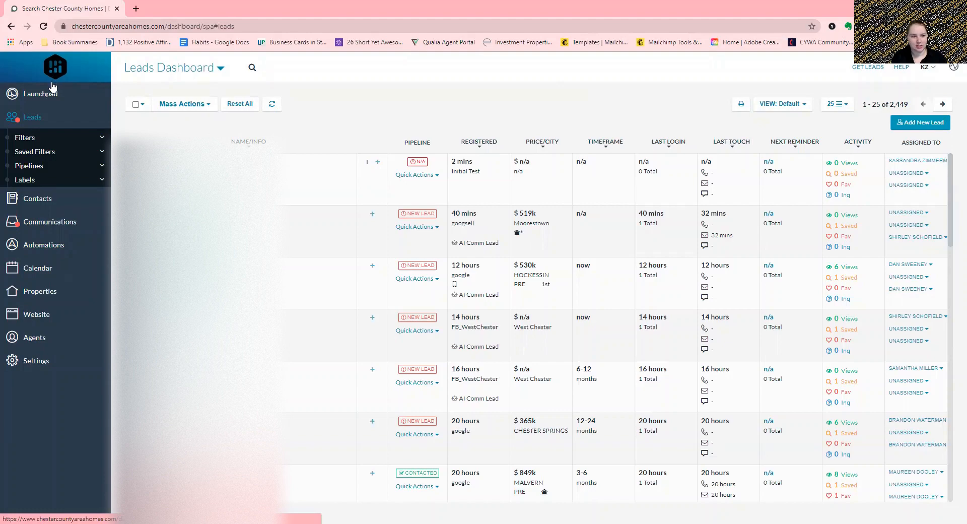
- View Launchpad in Broker then Agent view, then start adding a new lead from Leads
left_click(37, 94)
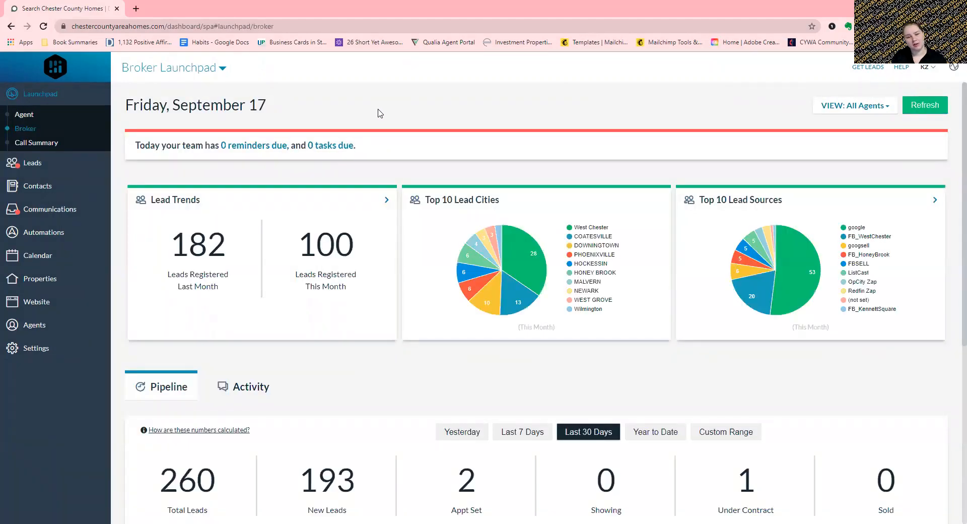
left_click(191, 68)
left_click(190, 94)
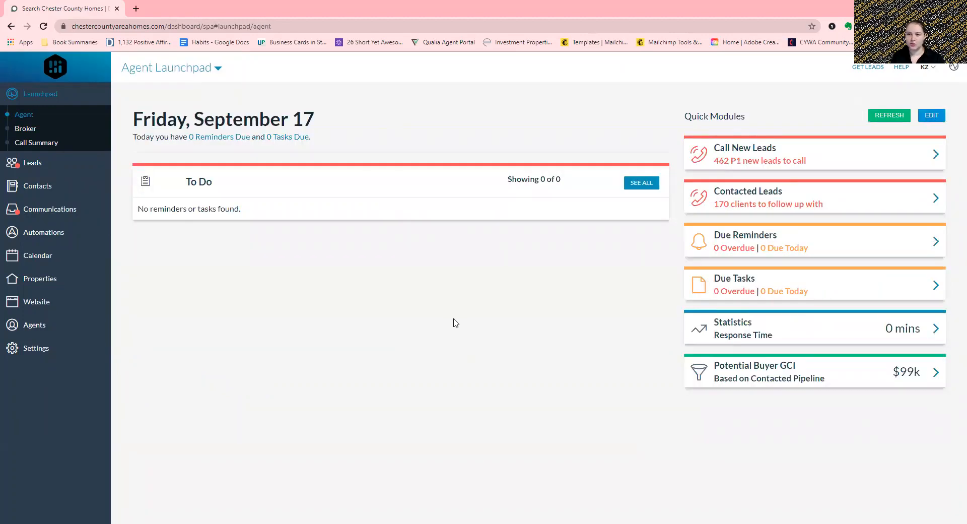
left_click(41, 170)
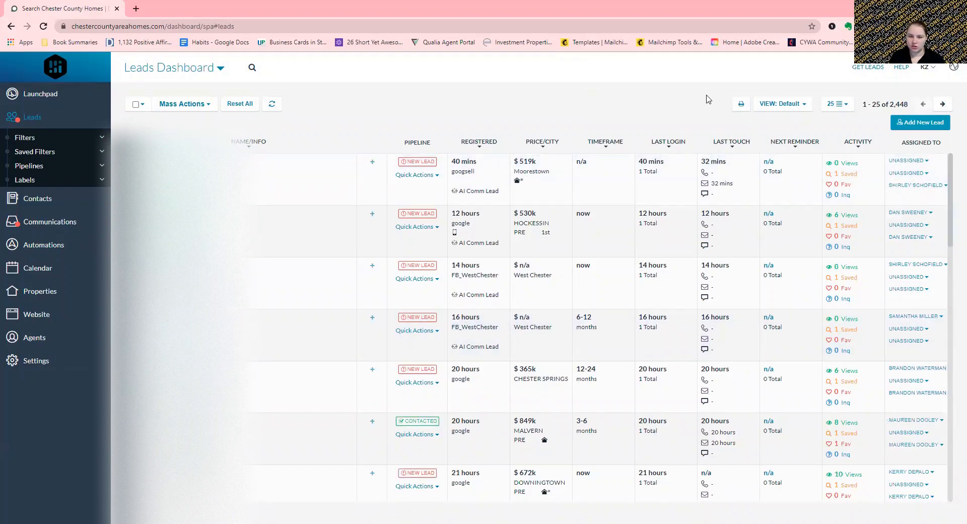
left_click(914, 128)
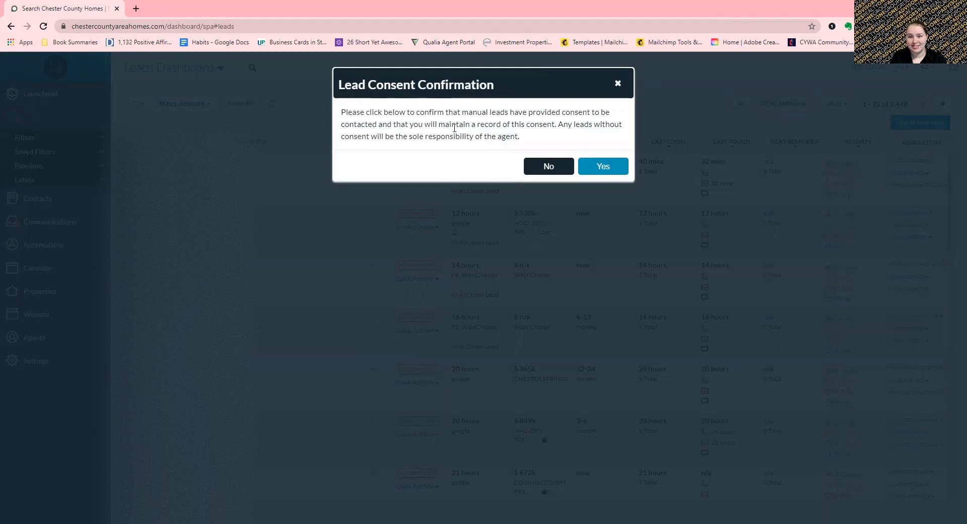
- Highlight the consent record-keeping sentence, then confirm manually added leads have given consent
left_click_drag(424, 124, 555, 124)
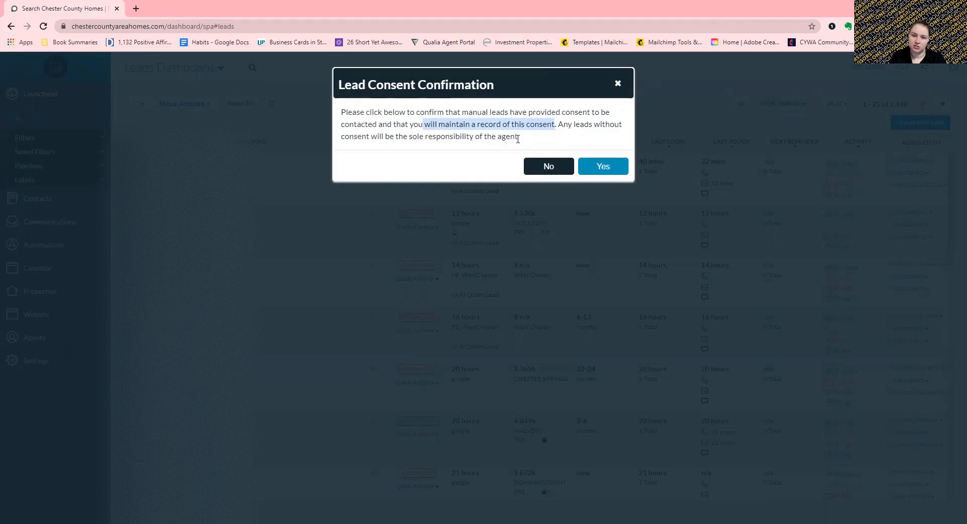
left_click(582, 134)
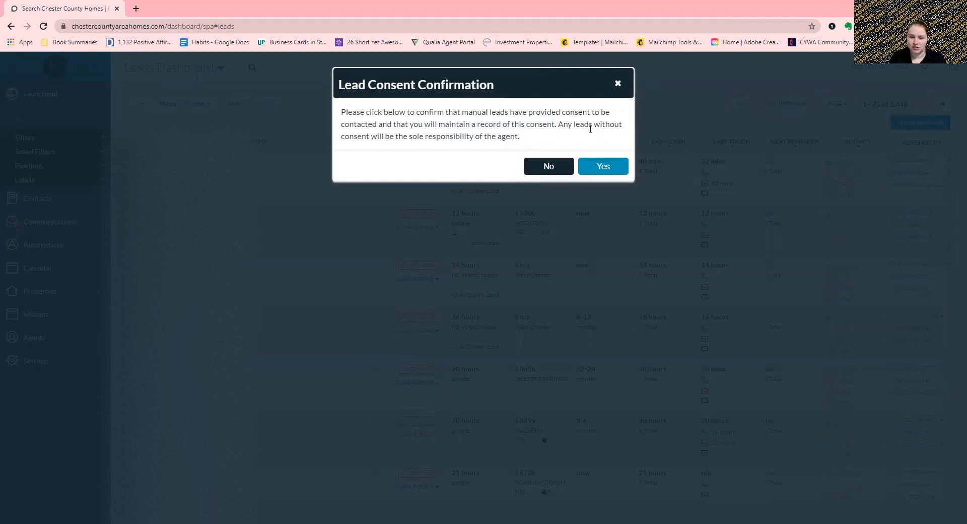
left_click(603, 167)
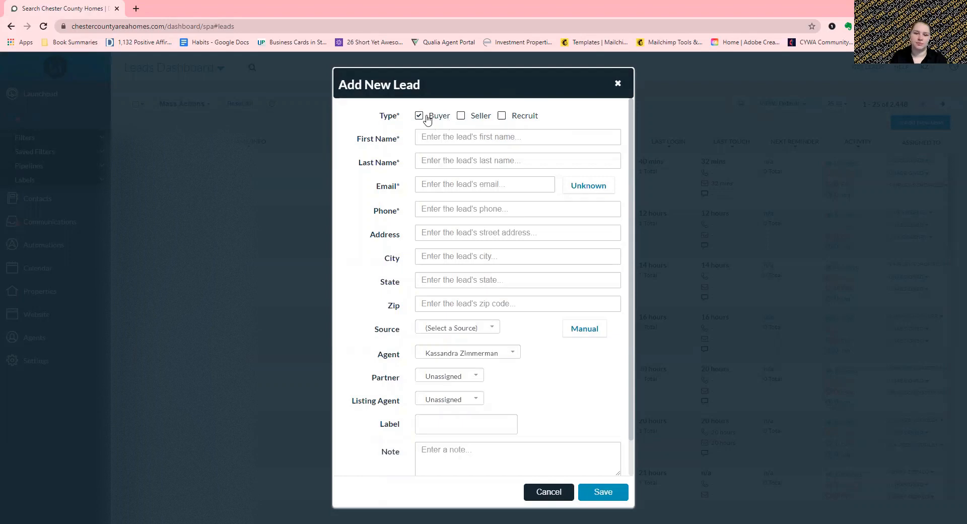
- Check Seller, Recruit and Buyer in the lead Type row
left_click(502, 117)
left_click(460, 116)
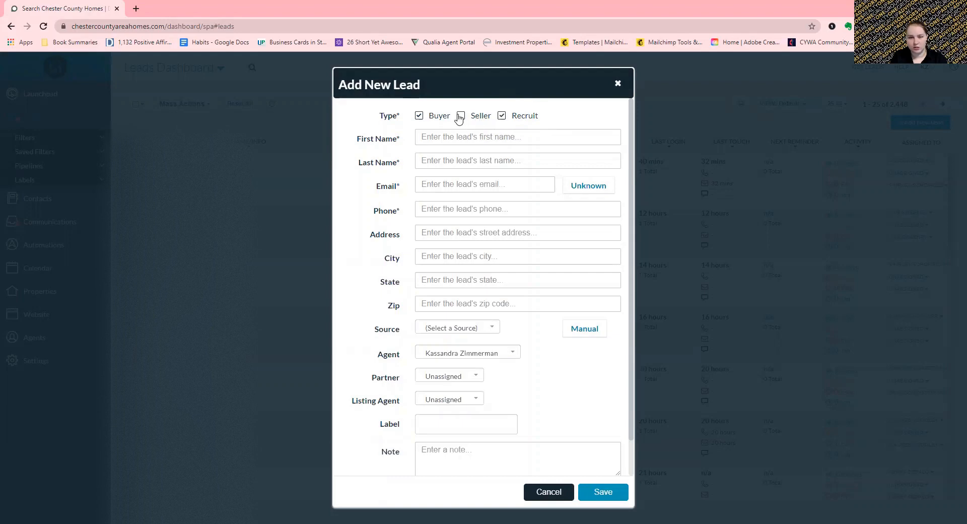
left_click(418, 116)
left_click(418, 116)
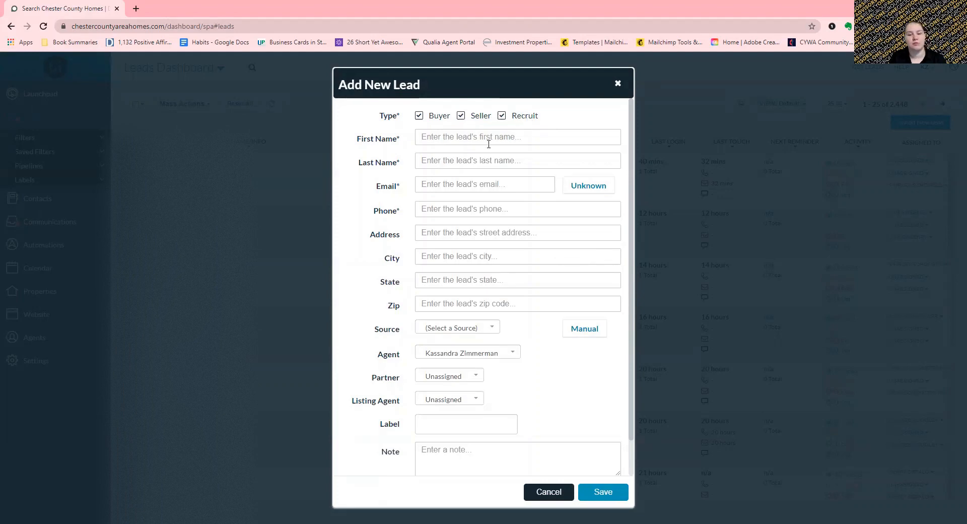
left_click(469, 140)
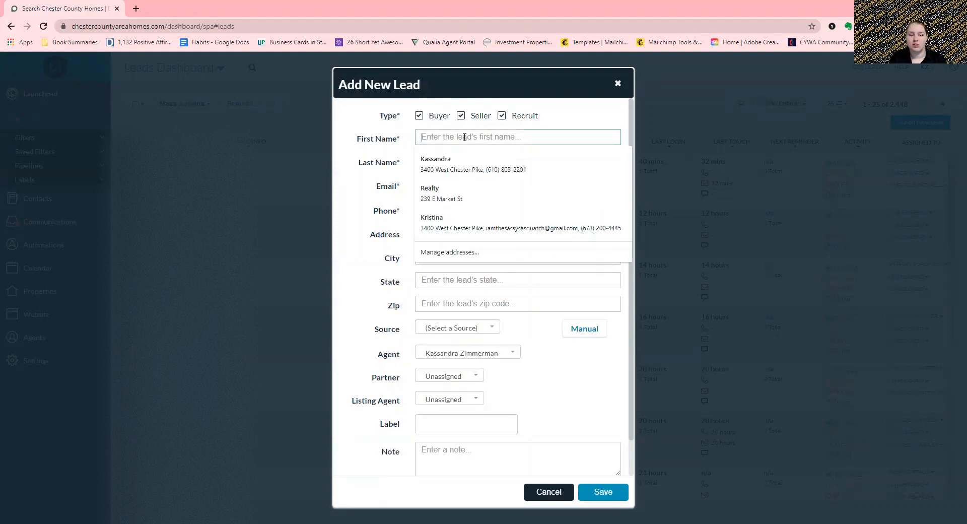
- Autofill the lead's name, phone and address, and fill the e-mail from its saved suggestion
left_click(434, 160)
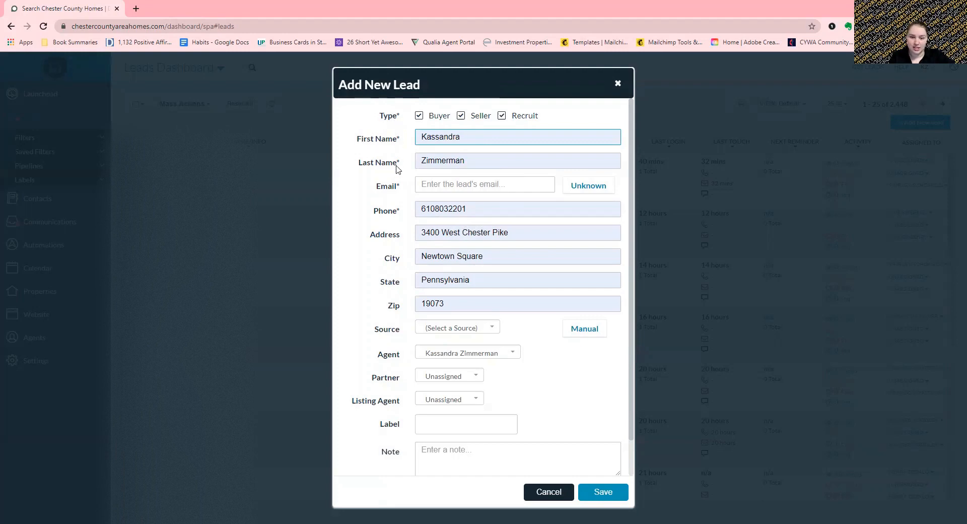
left_click(455, 185)
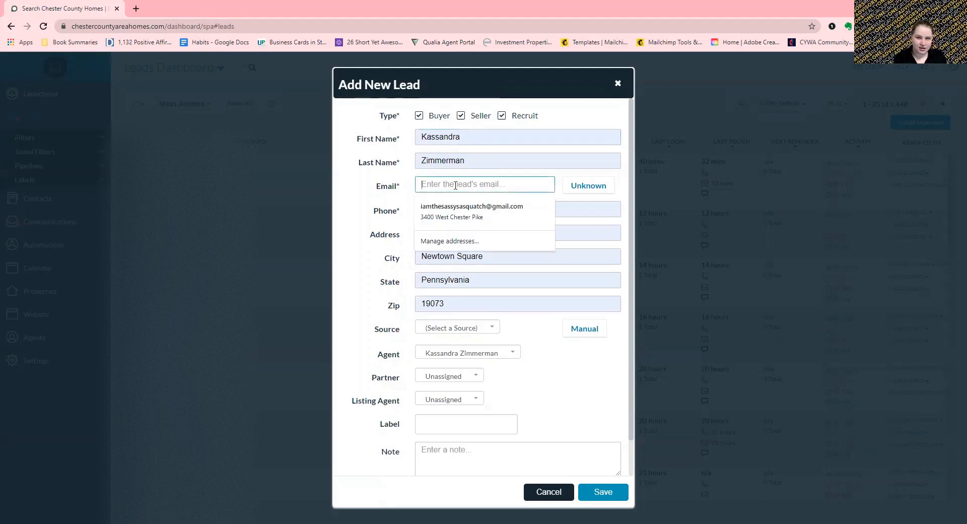
left_click(443, 207)
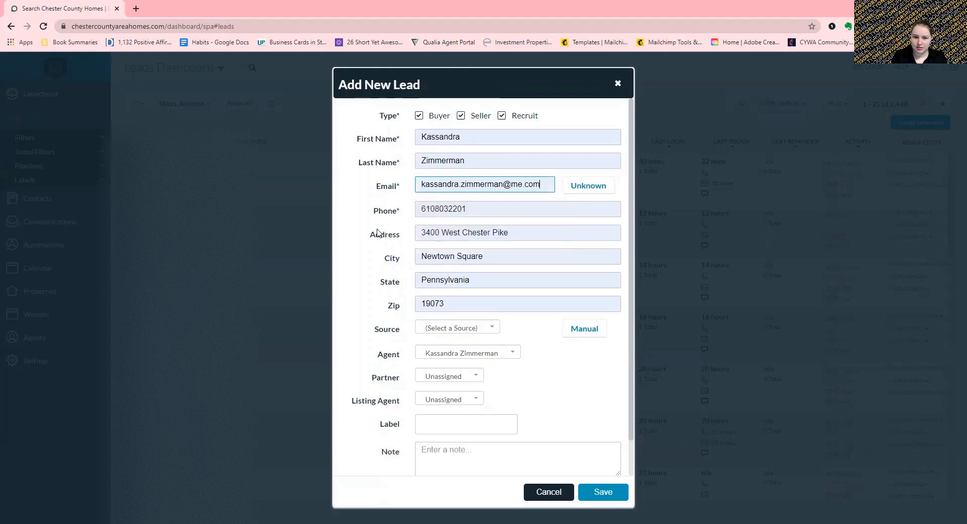
left_click(378, 232)
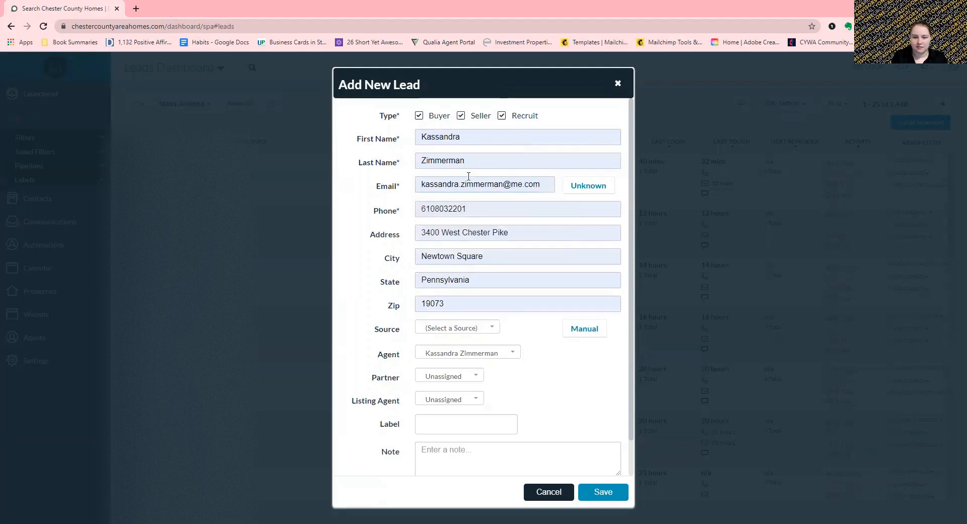
scroll(530, 263, "down", 2)
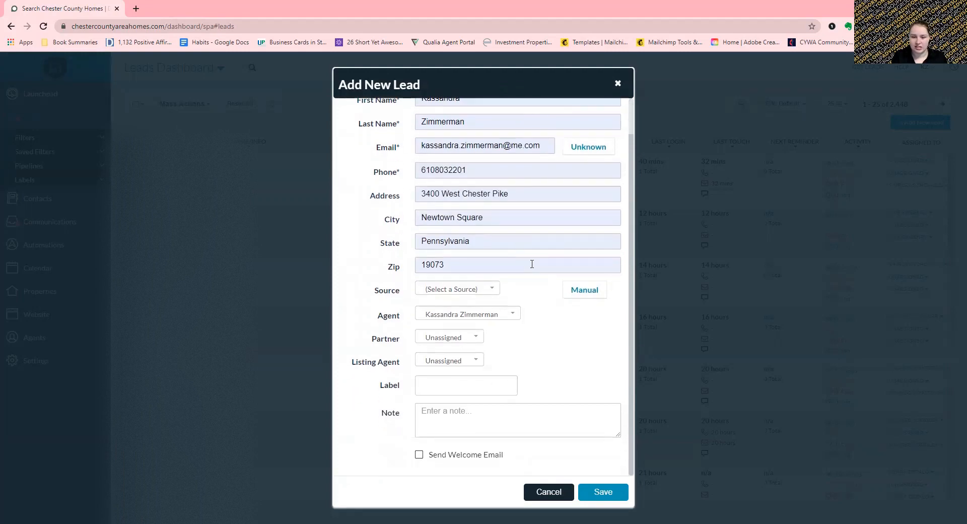
scroll(532, 262, "up", 2)
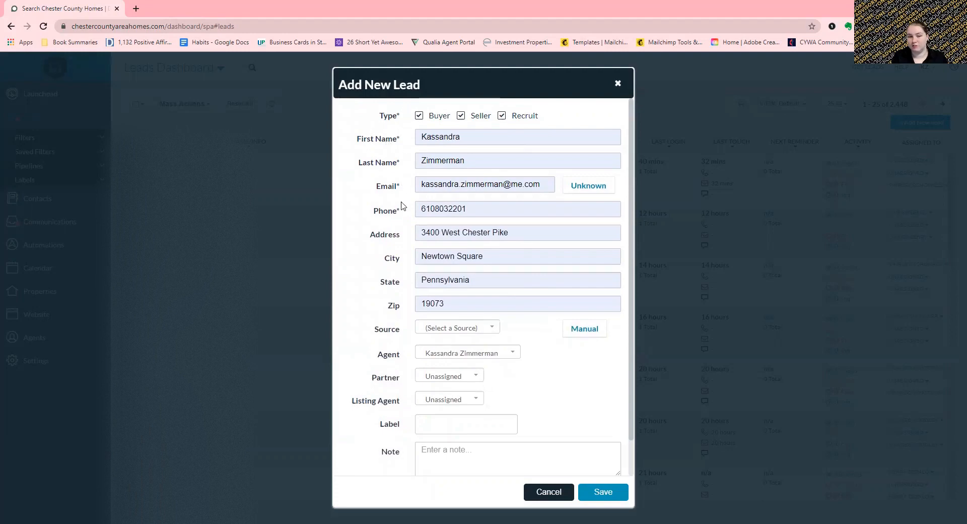
- Browse the lead source list and close it without choosing a source
scroll(398, 212, "down", 2)
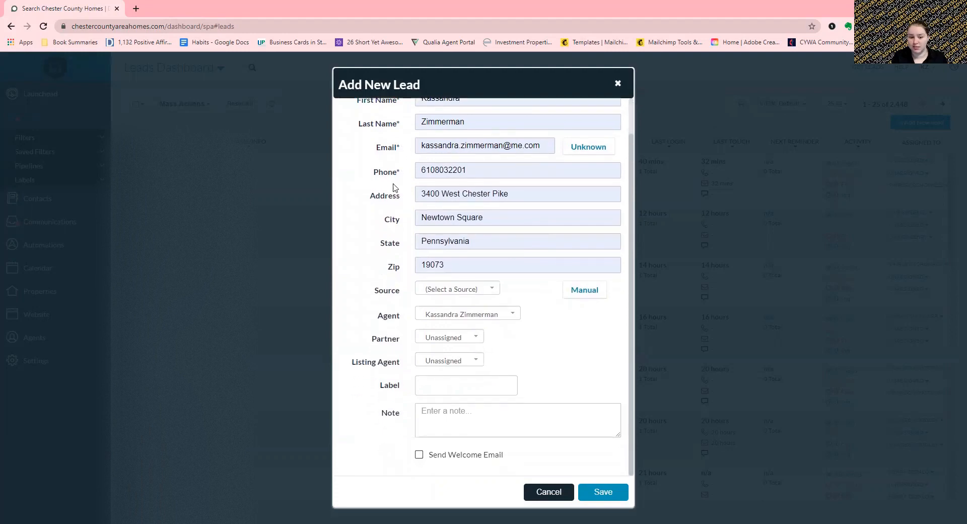
left_click(448, 289)
scroll(477, 347, "down", 10)
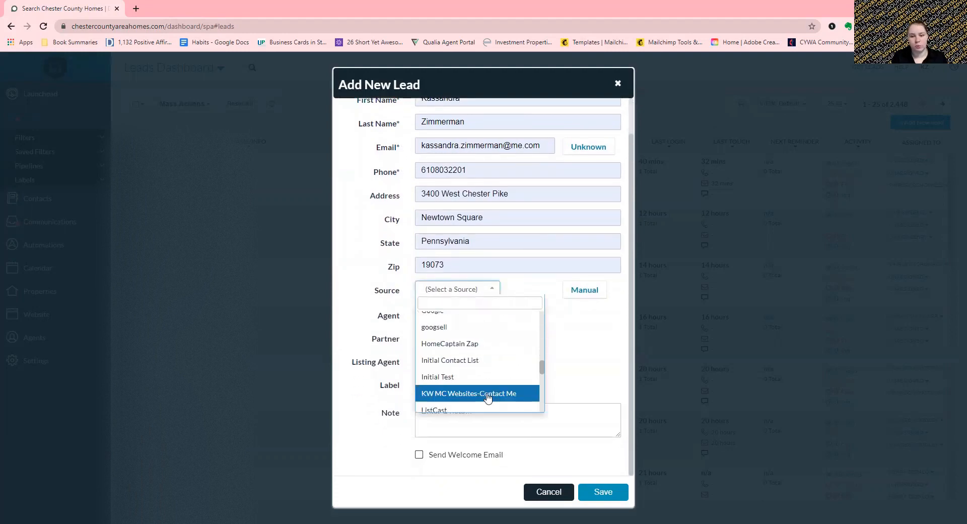
scroll(486, 398, "down", 5)
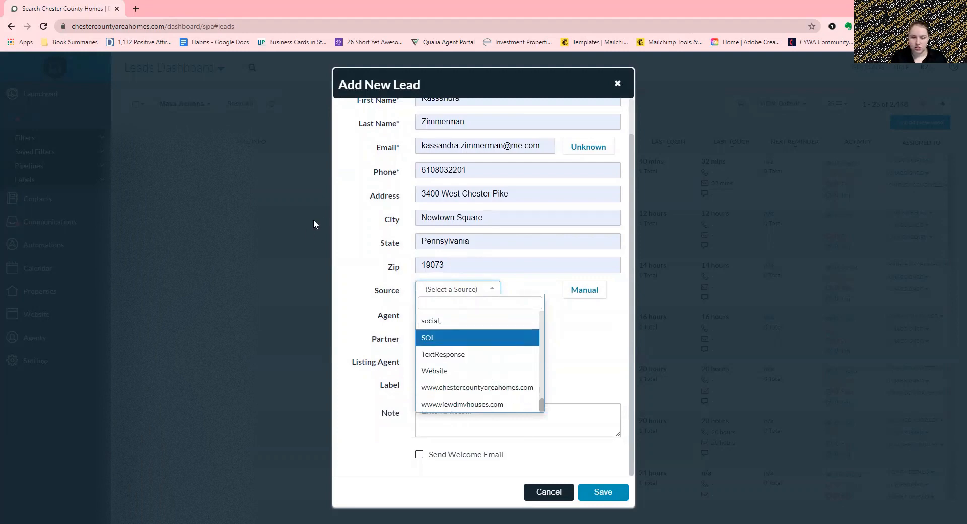
left_click(385, 261)
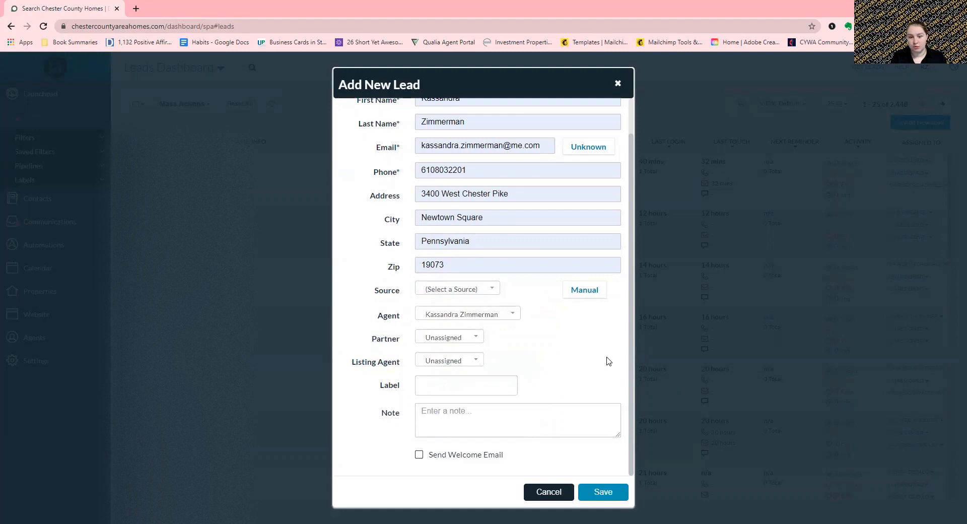
scroll(574, 332, "up", 2)
scroll(578, 359, "down", 2)
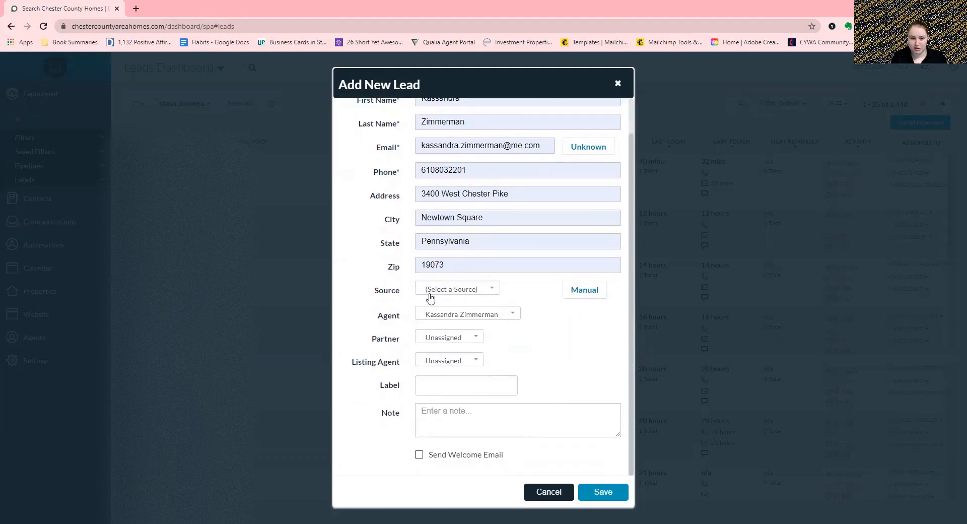
- Leave the Label unselected and the Note field blank
left_click(455, 381)
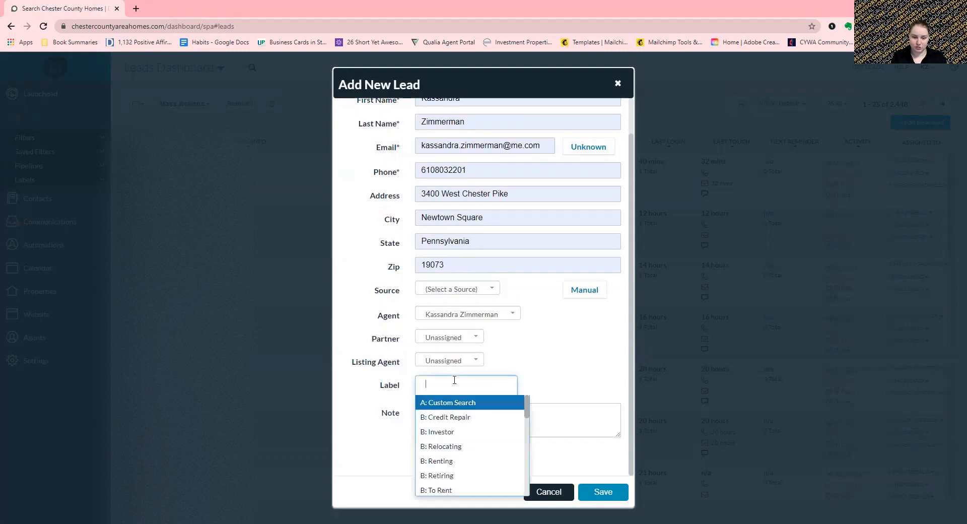
scroll(461, 441, "down", 3)
scroll(461, 441, "down", 3)
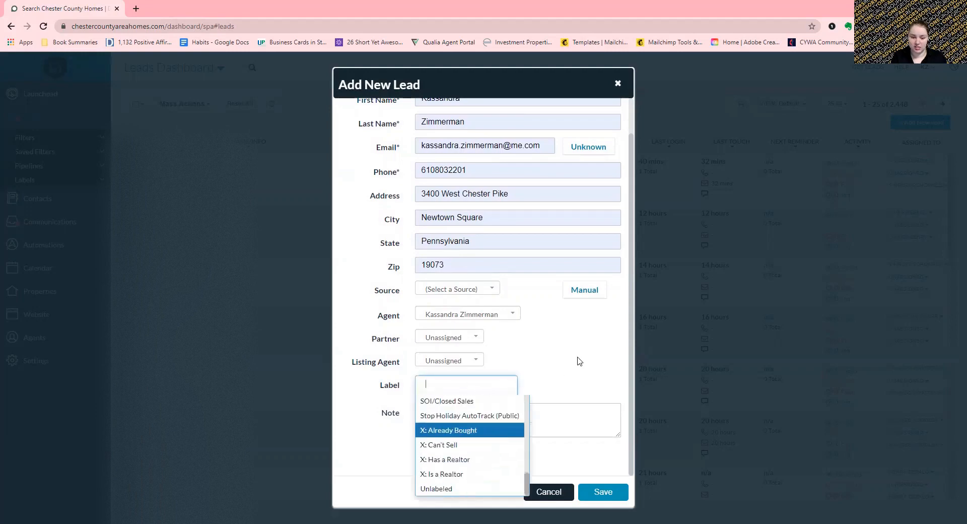
left_click(466, 412)
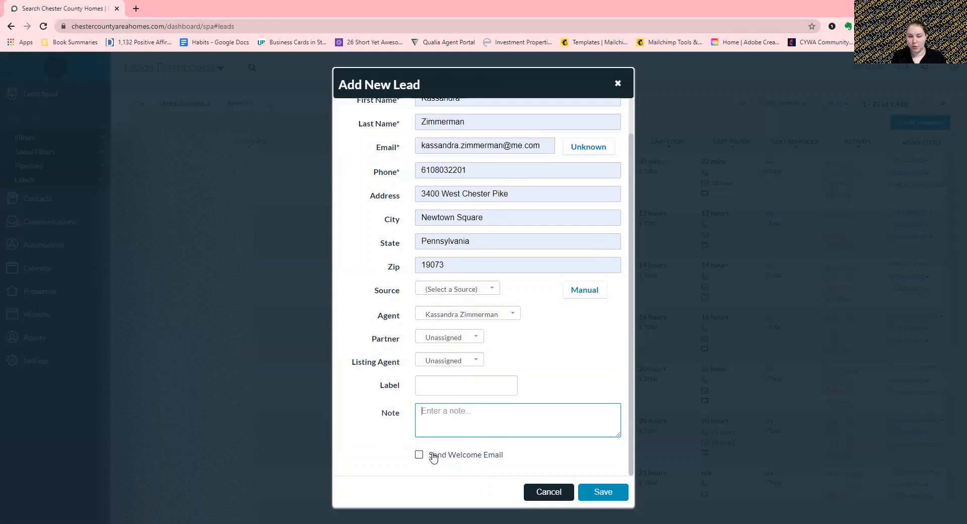
left_click(554, 454)
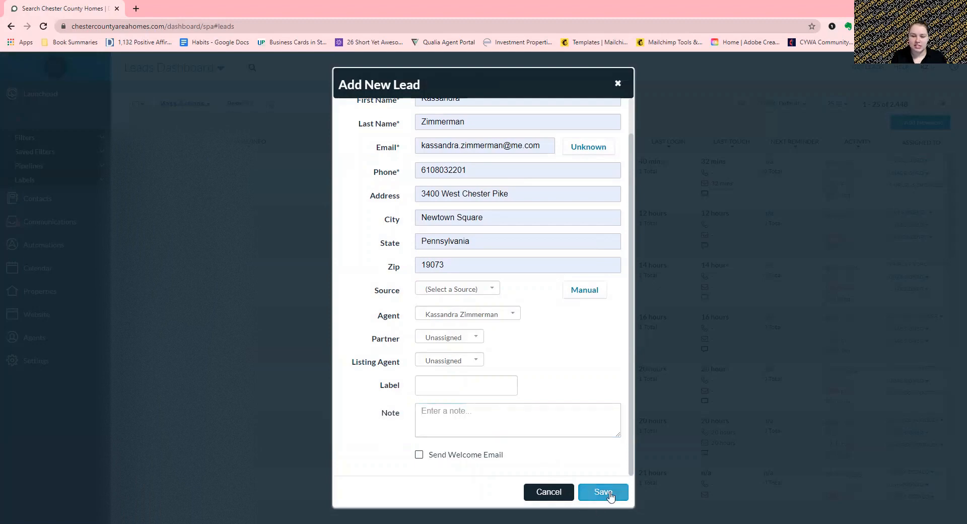
- Save the new lead and close its detail panel, back to the 2,448-lead dashboard
left_click(609, 492)
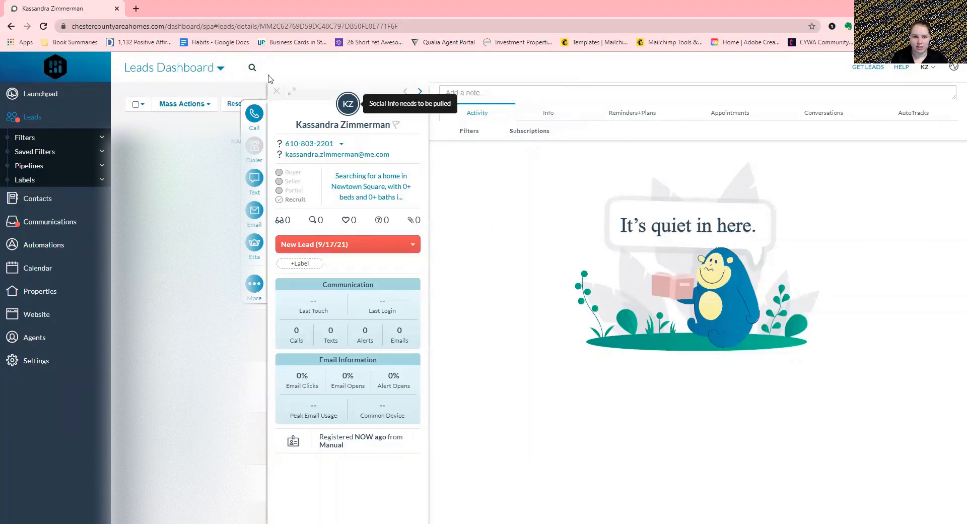
left_click(277, 91)
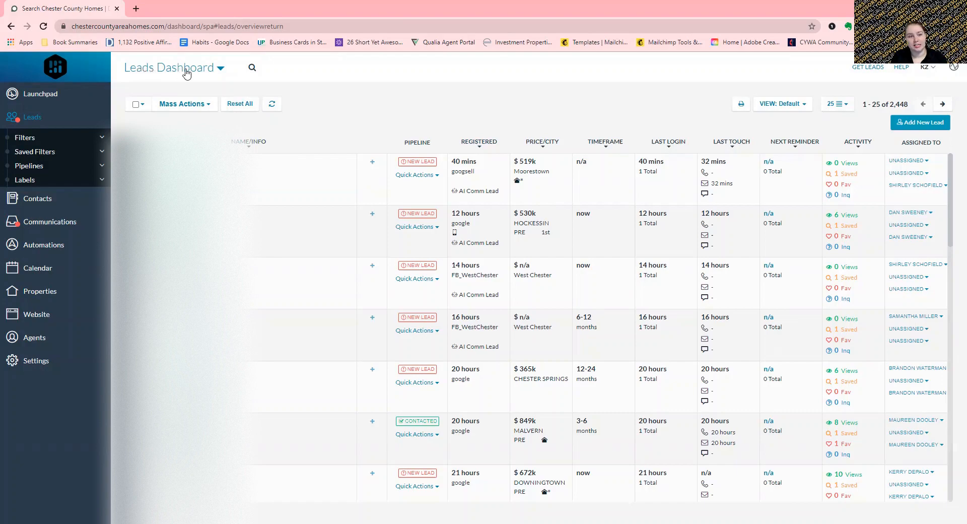
- Go to Import Leads from the Leads Dashboard menu and start a New Import
left_click(187, 73)
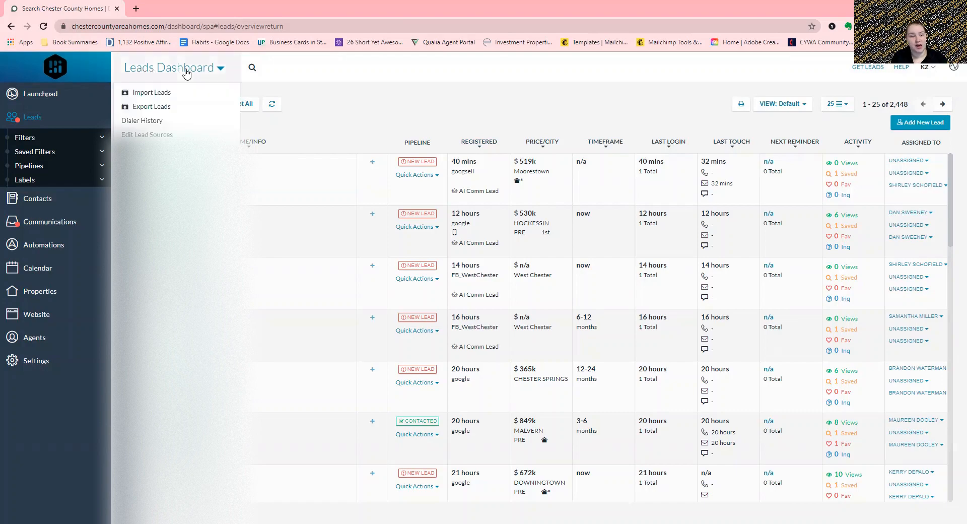
left_click(150, 96)
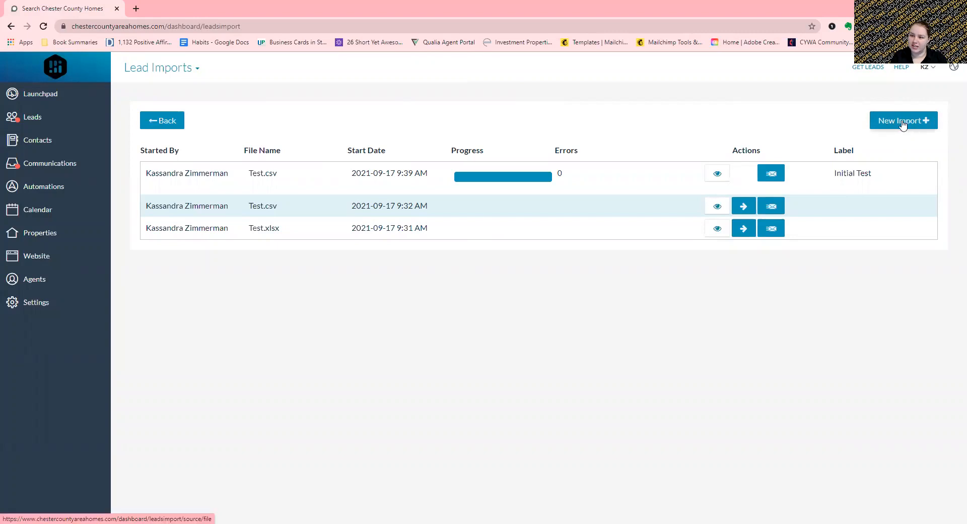
left_click(895, 125)
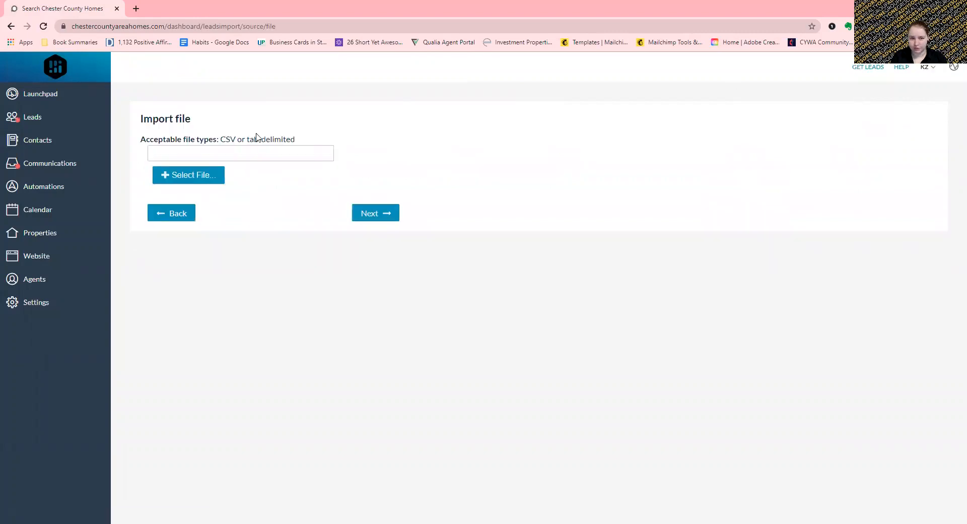
- Highlight CSV and tab-delimited as accepted file types, then open the Select File library
left_click_drag(220, 140, 235, 140)
left_click_drag(246, 140, 310, 141)
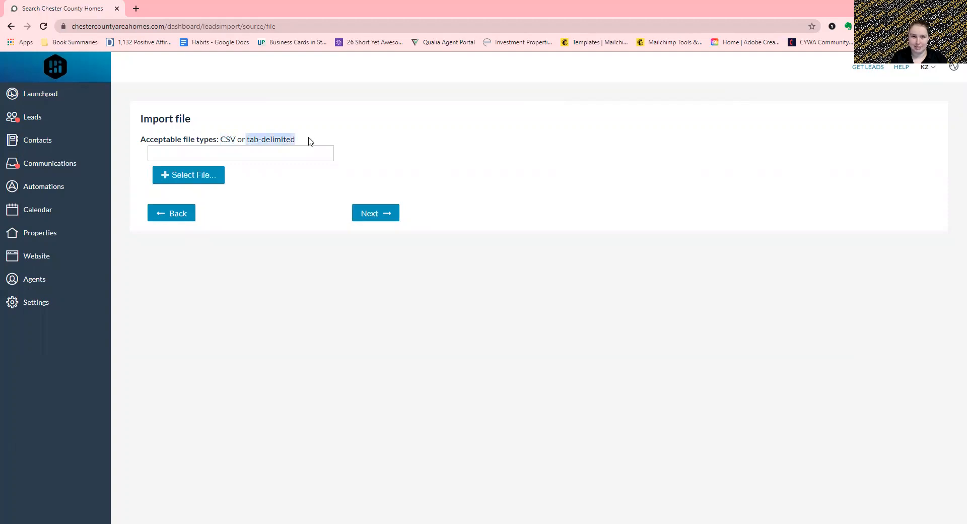
left_click(204, 144)
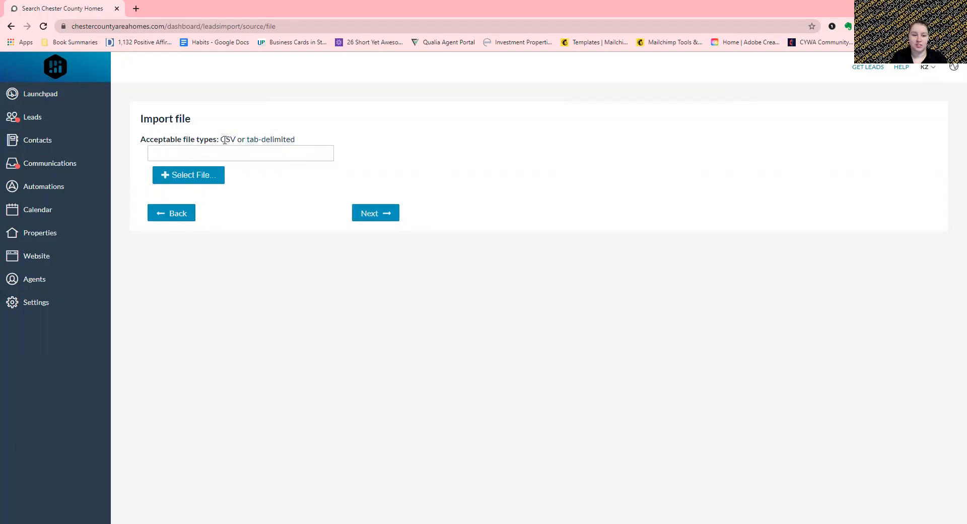
left_click_drag(220, 140, 233, 140)
left_click(224, 140)
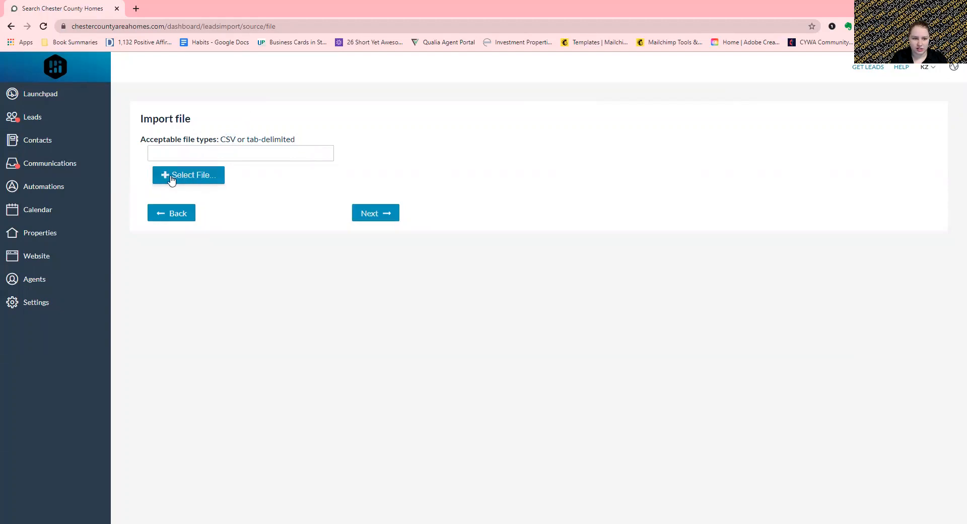
left_click(172, 179)
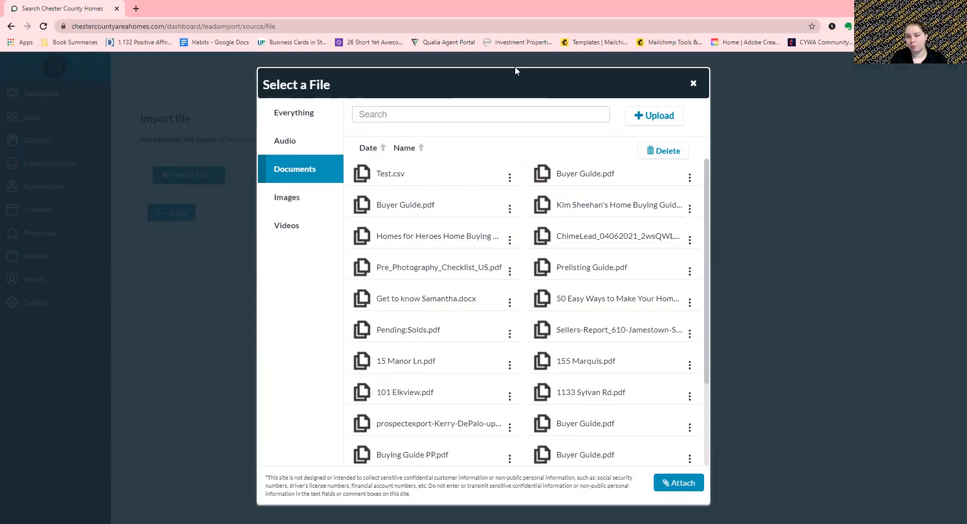
- Upload Test.csv from the Downloads folder into the file library
left_click(648, 120)
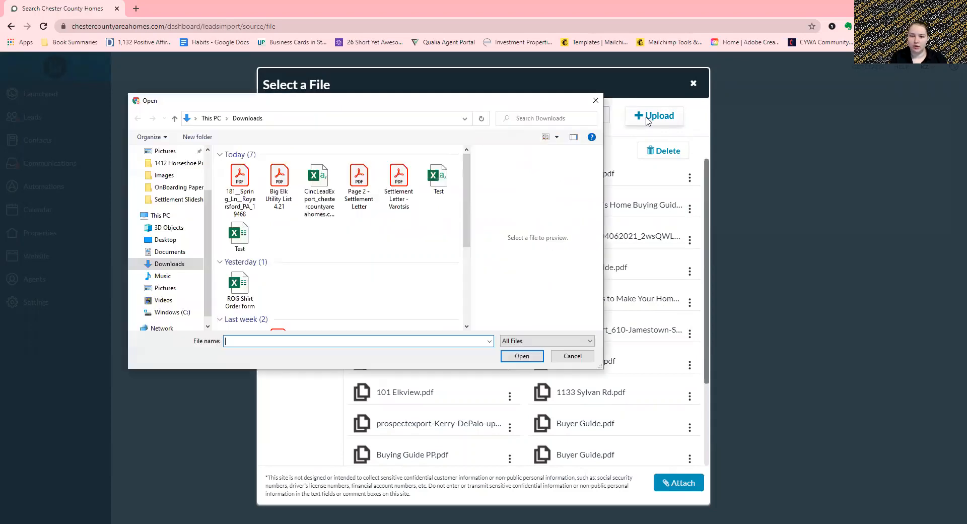
scroll(181, 214, "down", 1)
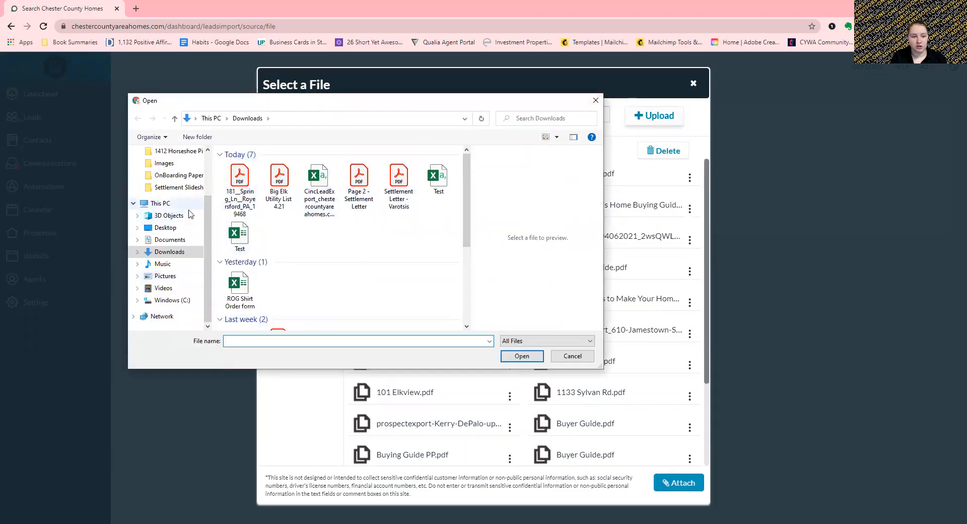
scroll(179, 197, "up", 1)
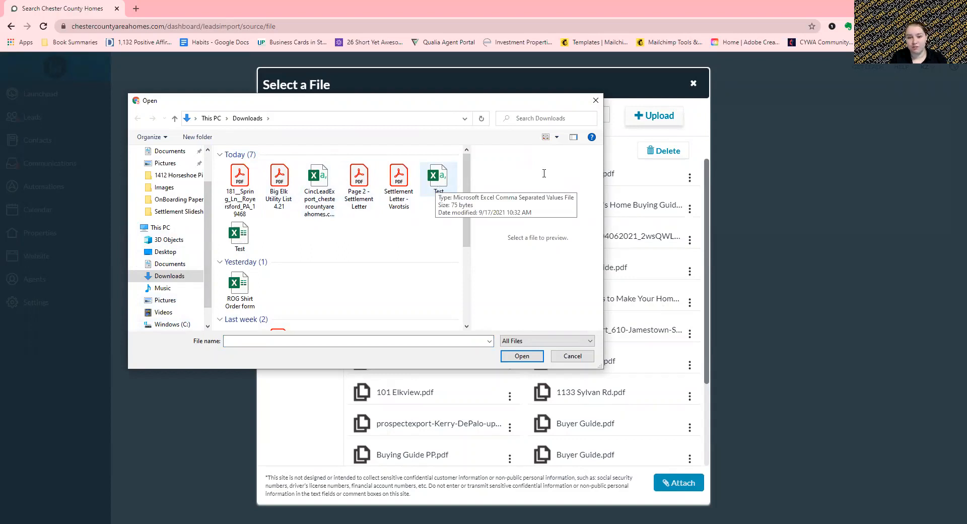
left_click(439, 179)
left_click(531, 163)
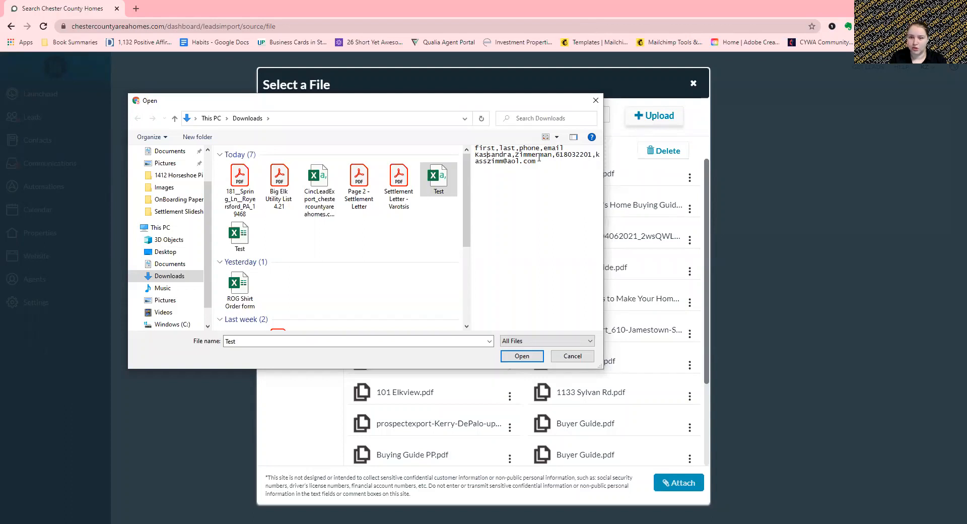
left_click(549, 171)
left_click(522, 355)
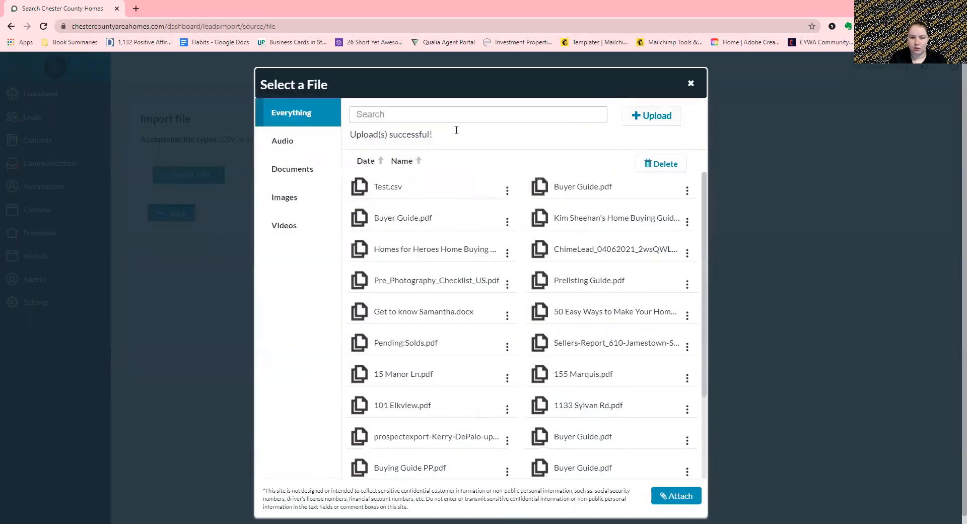
- Select the uploaded Test.csv, dismiss the too-many-selected warning, and attach it for import
left_click(584, 192)
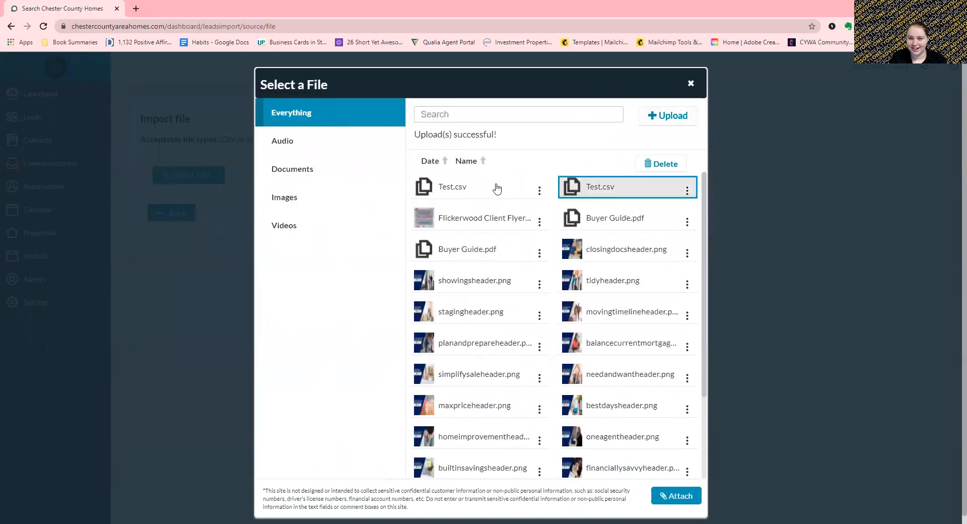
left_click(496, 188)
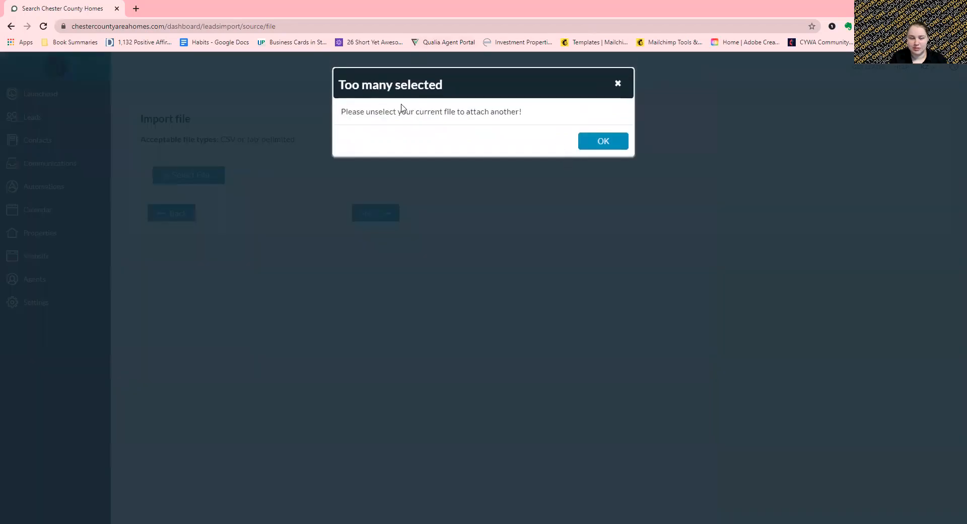
left_click(607, 143)
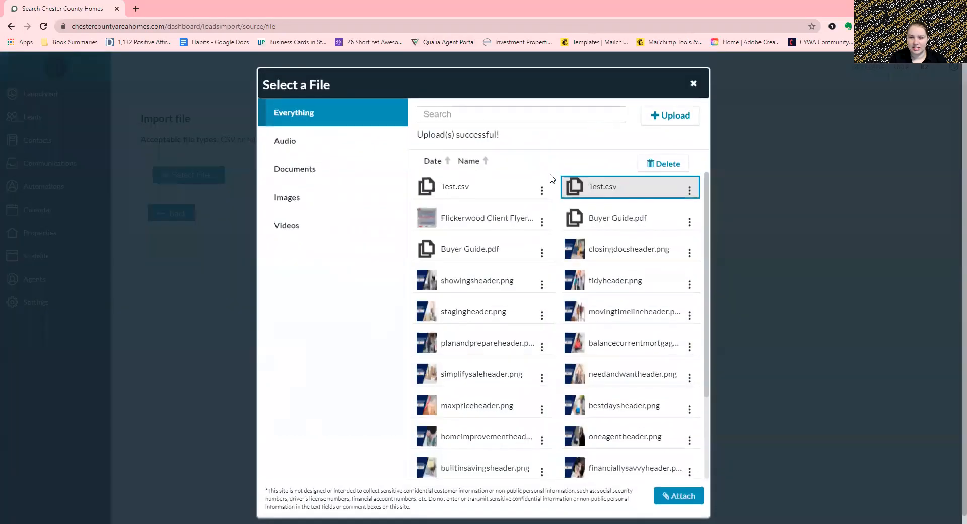
left_click(672, 497)
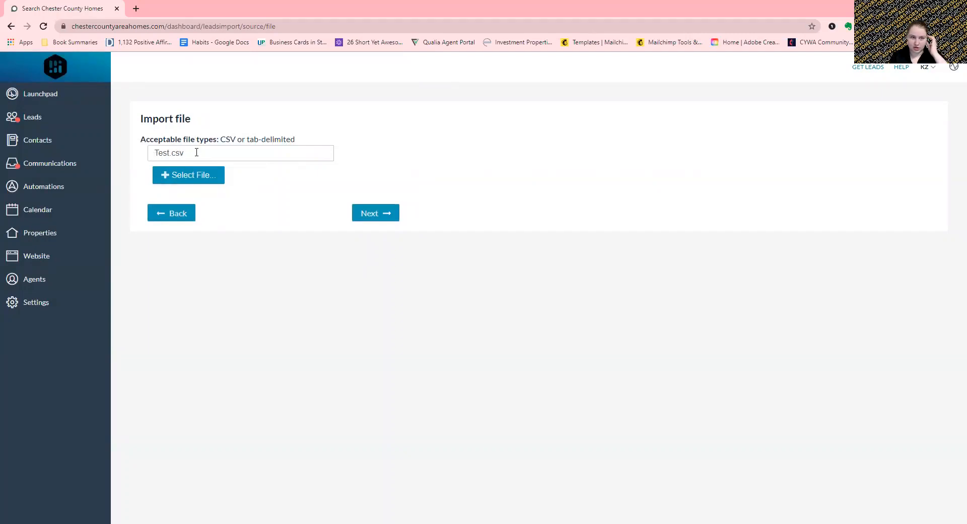
- Continue from the Import file page to the Map Imported Fields page
left_click(376, 216)
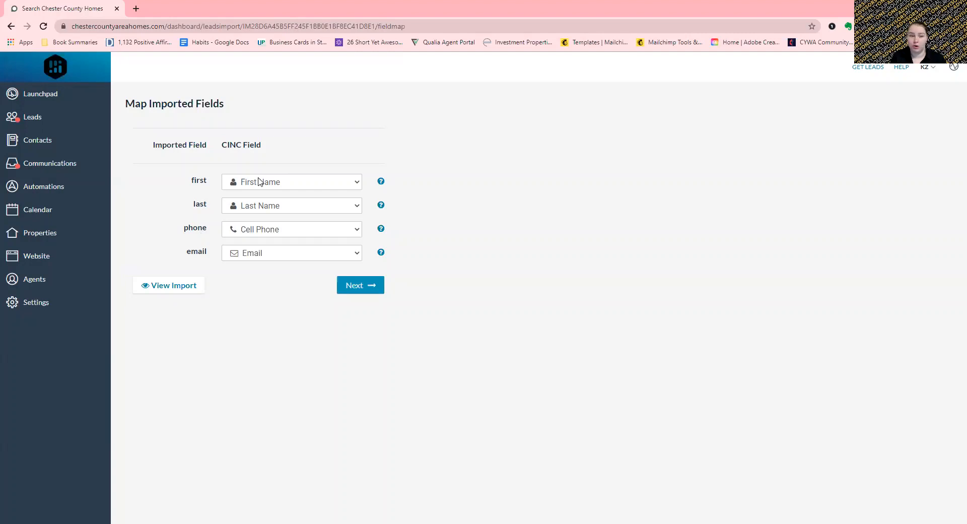
- Keep First Name for the first column and Cell Phone for phone, then proceed to Review and Submit
left_click(253, 184)
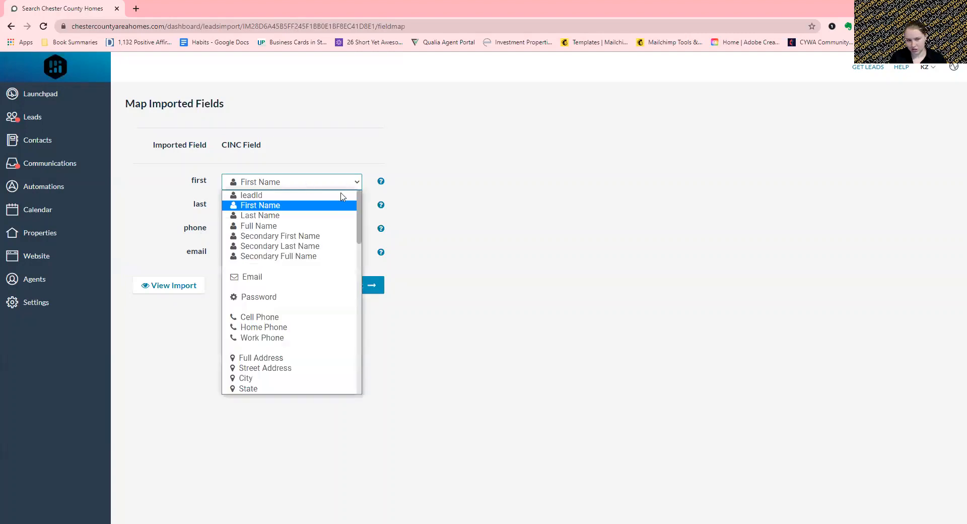
left_click(289, 209)
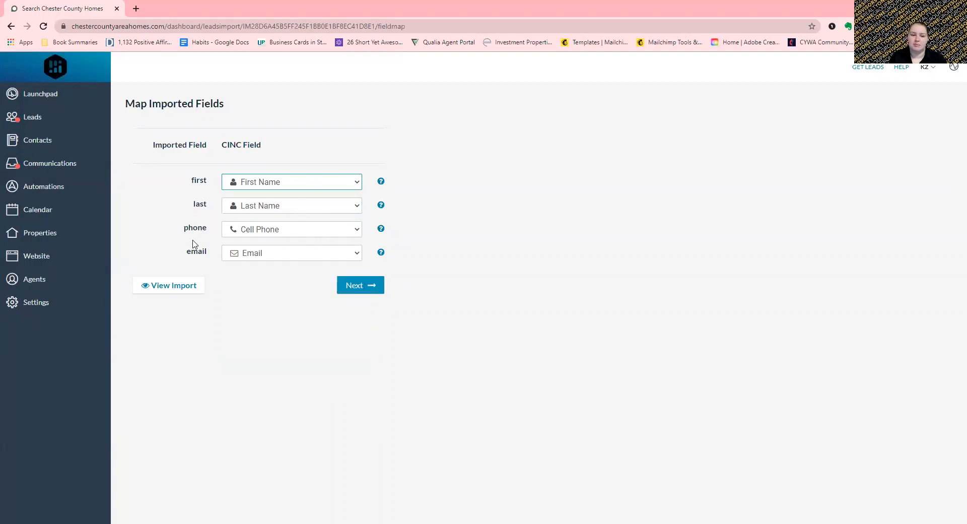
left_click_drag(185, 228, 206, 228)
left_click(206, 228)
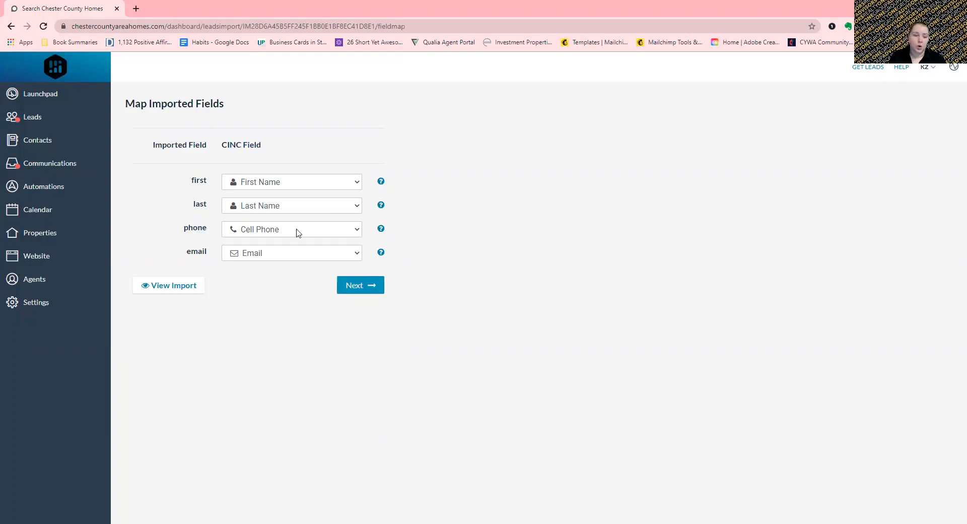
left_click(297, 233)
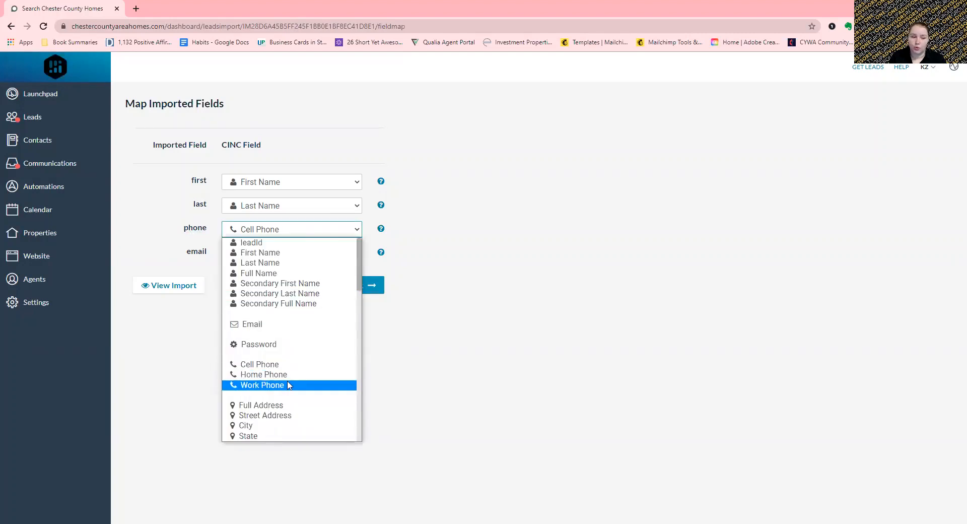
scroll(314, 373, "up", 3)
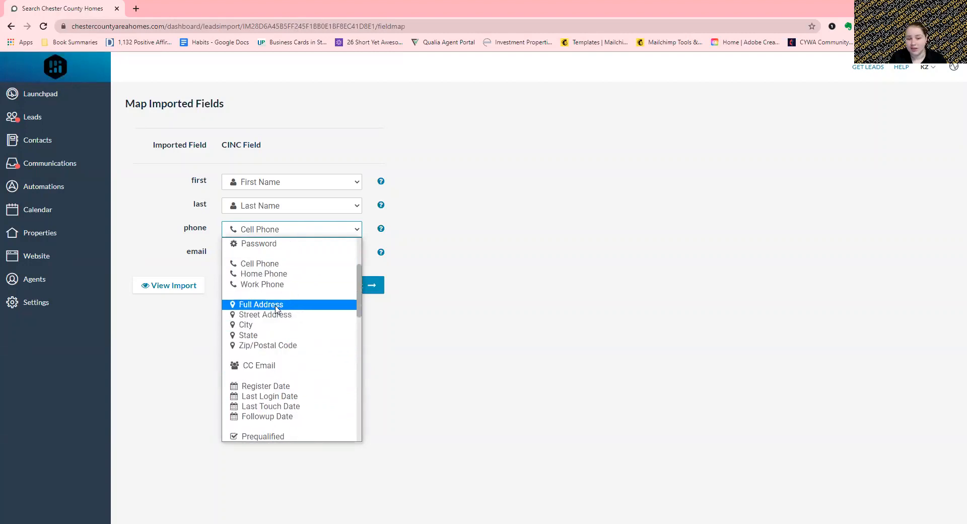
left_click(537, 250)
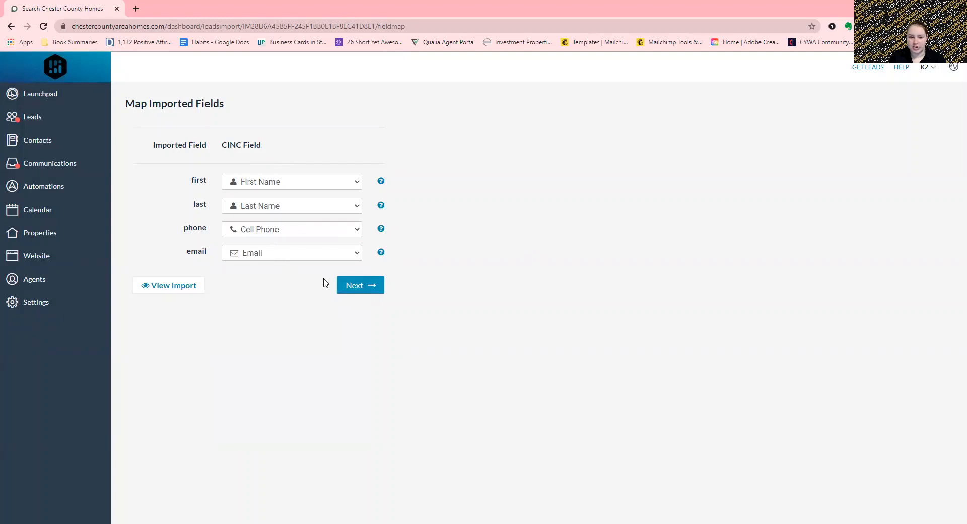
left_click(375, 292)
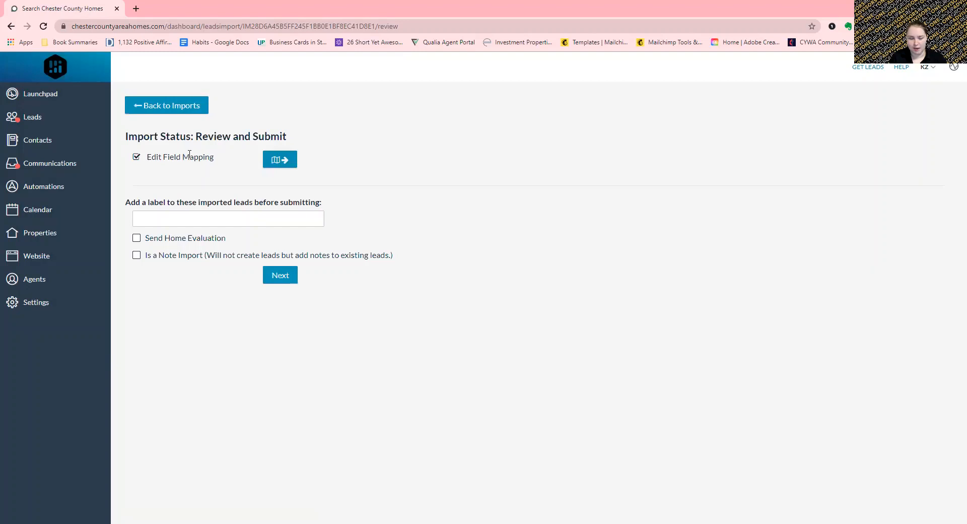
- Label the imported leads 'another test', enable Send Home Evaluation, and continue to the consent form
left_click(191, 215)
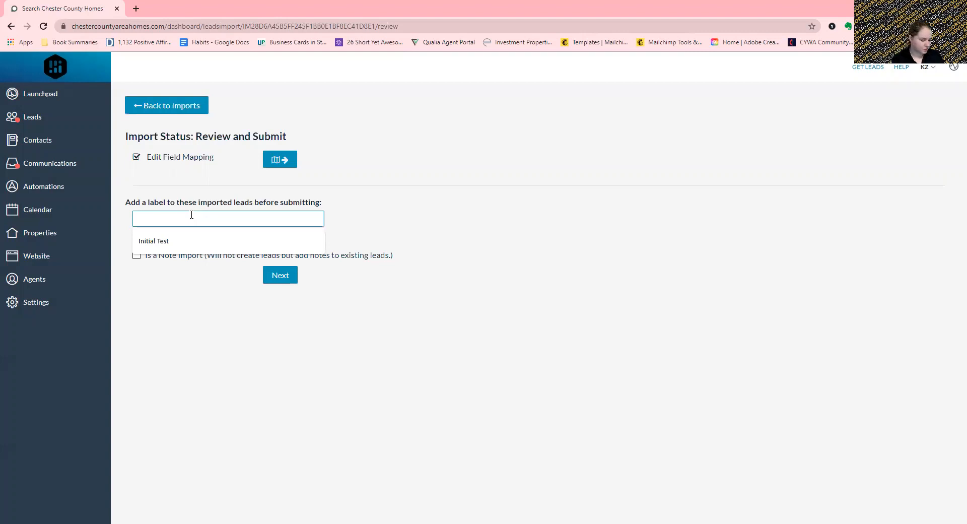
type("S")
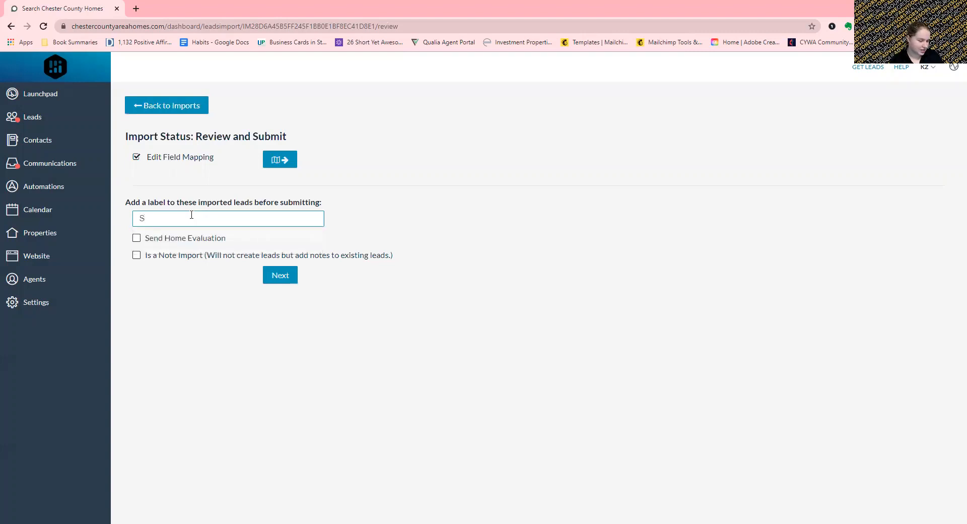
key("BackSpace")
type("another")
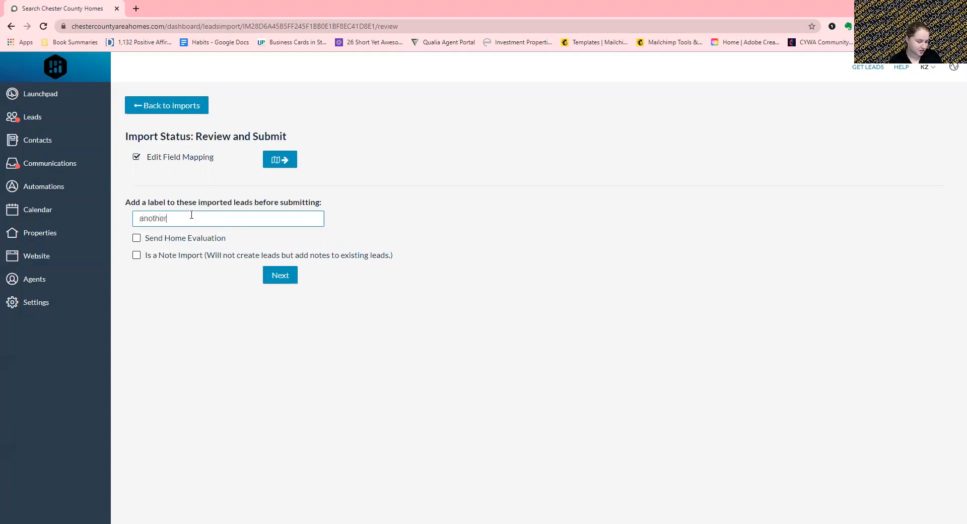
type(" test")
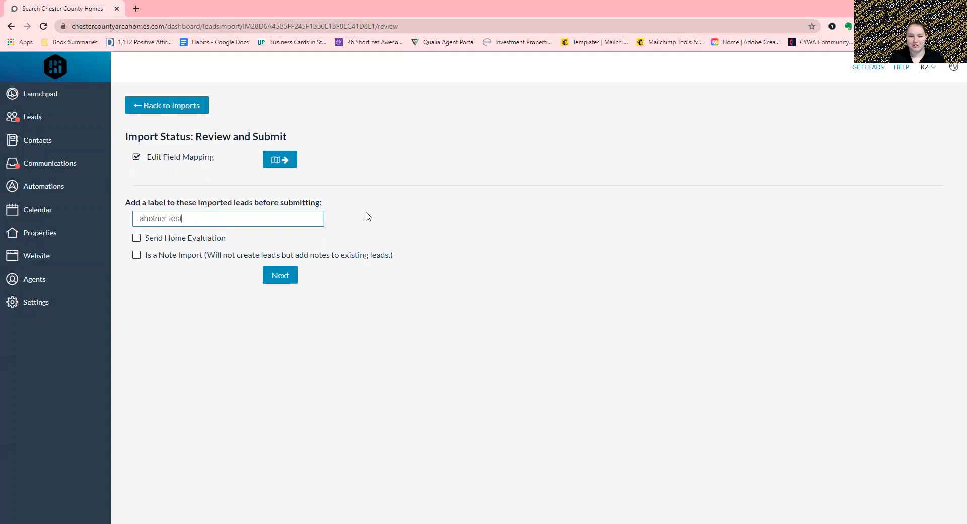
left_click(367, 212)
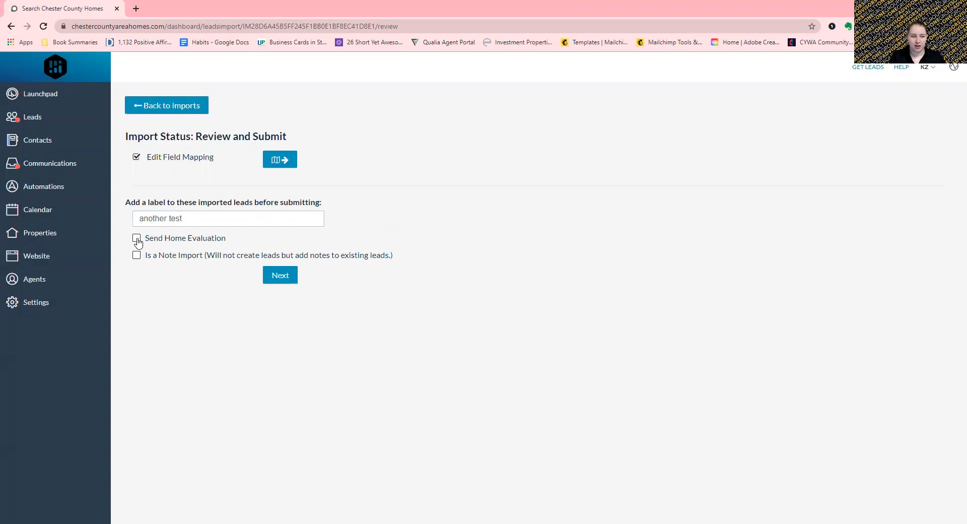
left_click(136, 240)
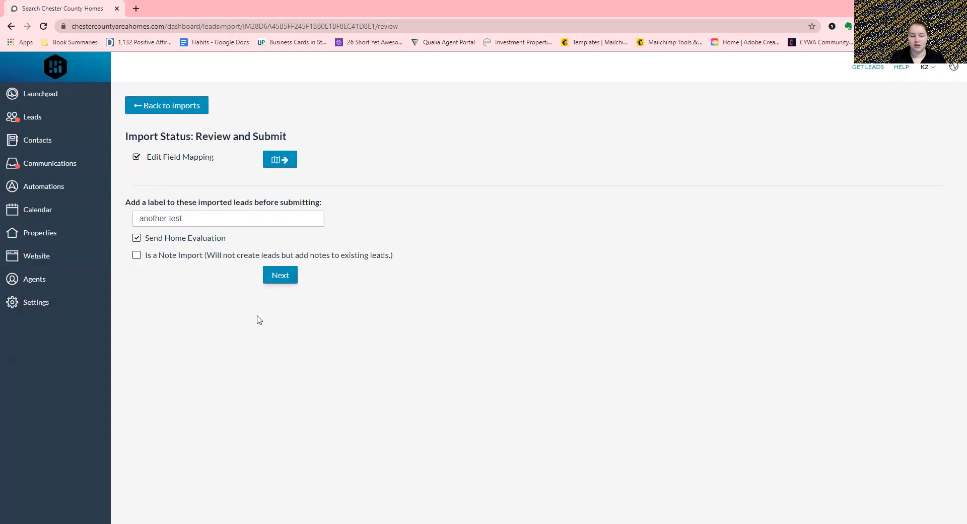
left_click(278, 281)
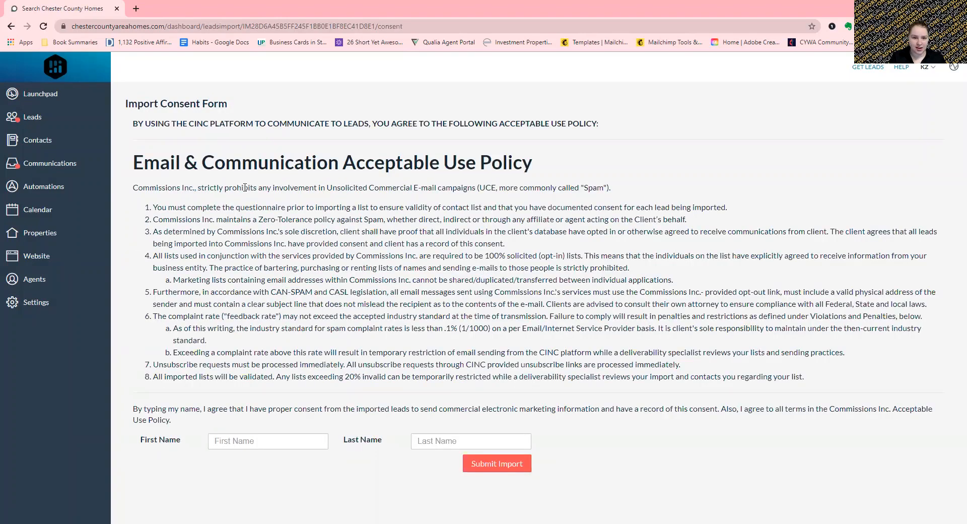
left_click_drag(245, 187, 577, 404)
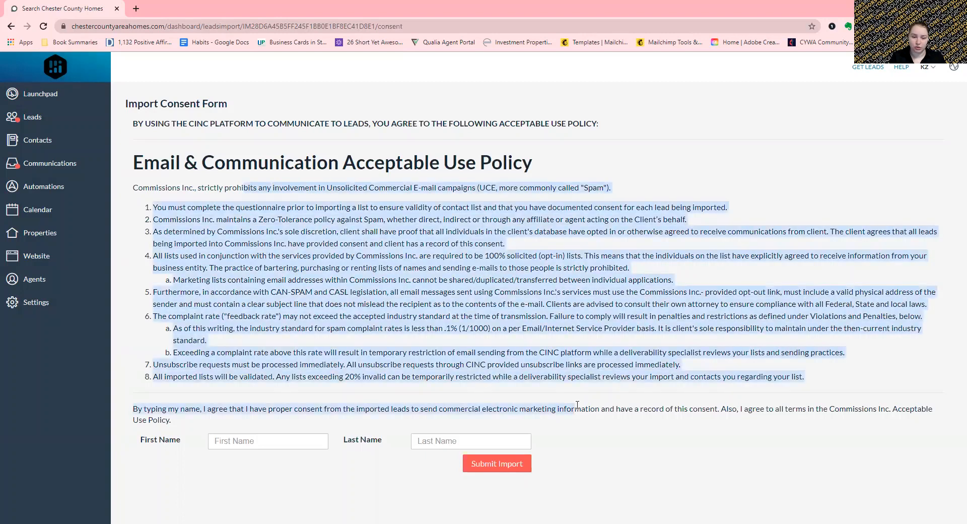
left_click(494, 235)
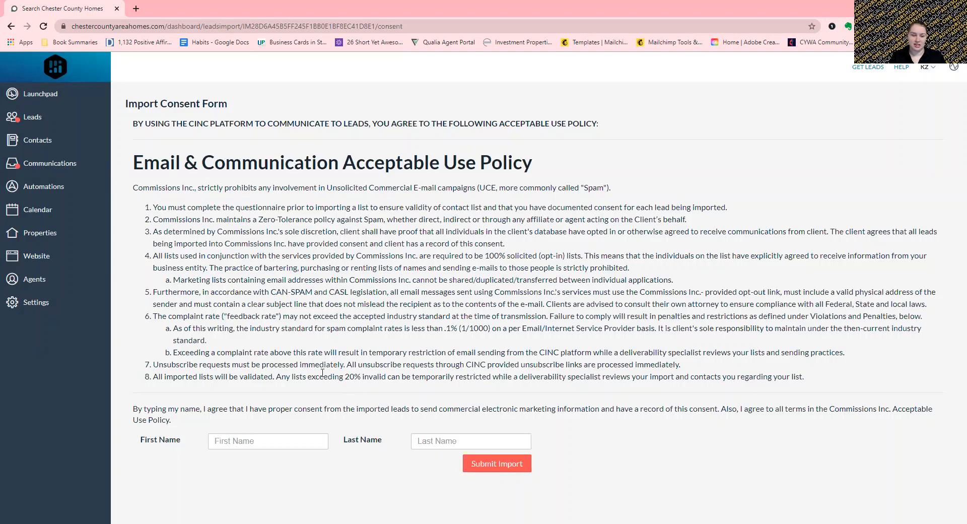
left_click_drag(275, 376, 370, 377)
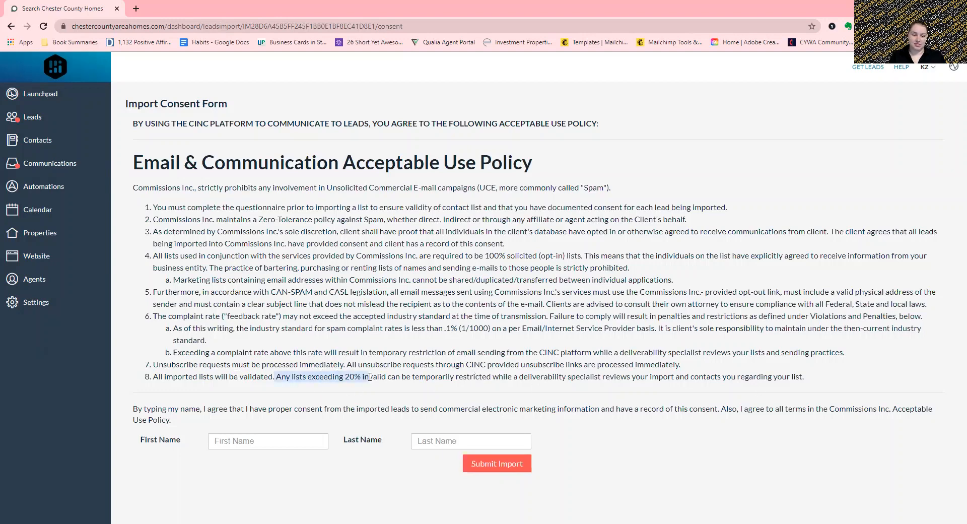
left_click(358, 377)
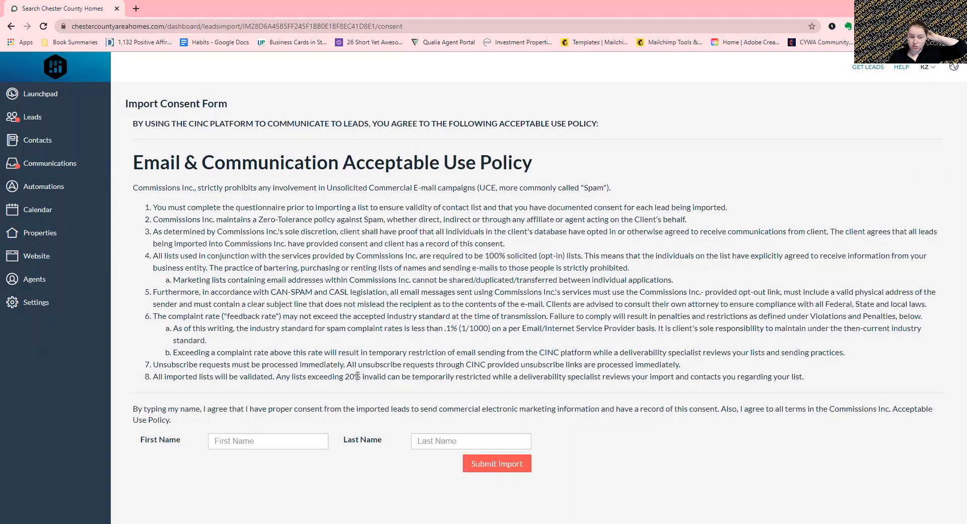
- Autofill the signer's first and last name, submit the import, and acknowledge the processing alert
left_click(269, 436)
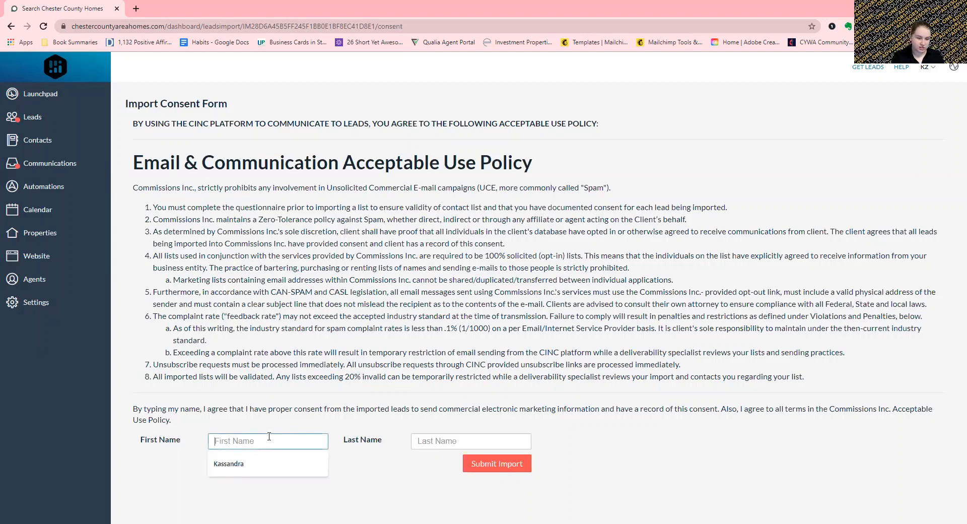
left_click(282, 463)
left_click(442, 441)
left_click(443, 463)
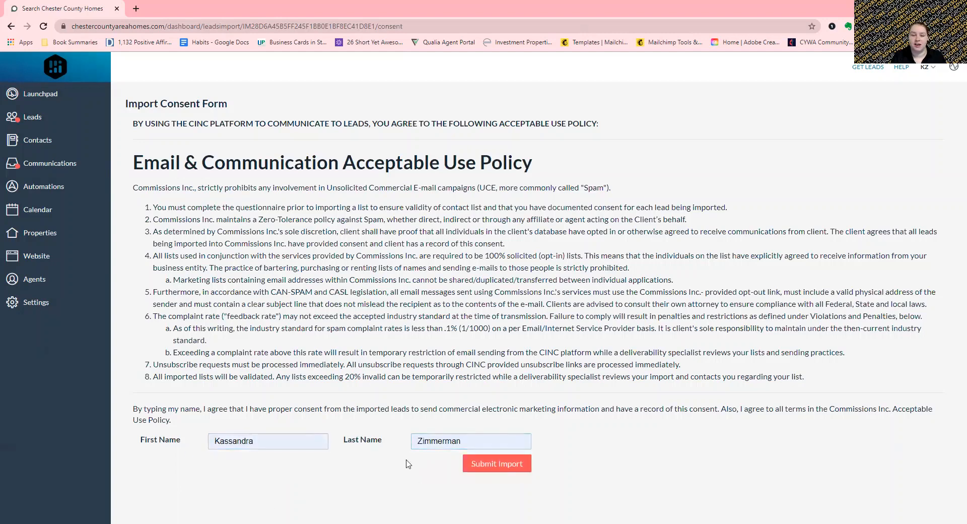
left_click(503, 464)
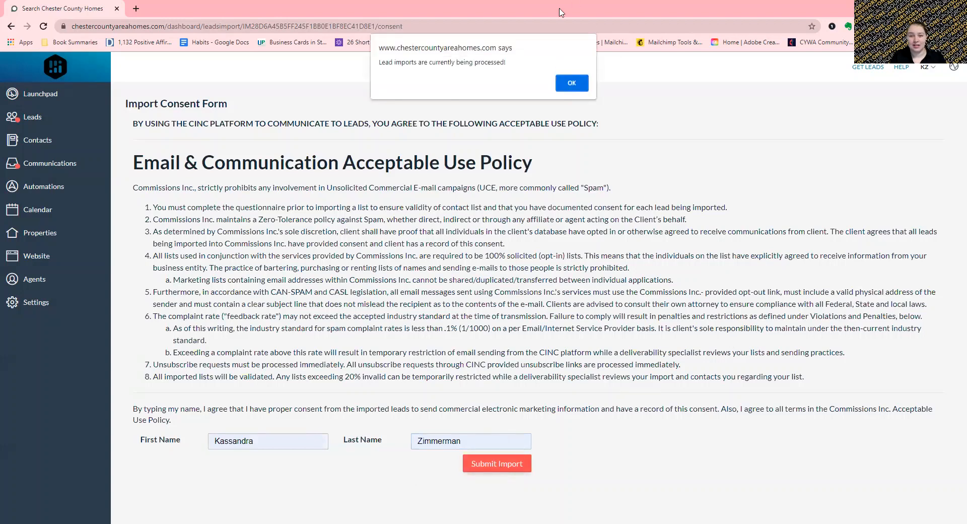
left_click(568, 83)
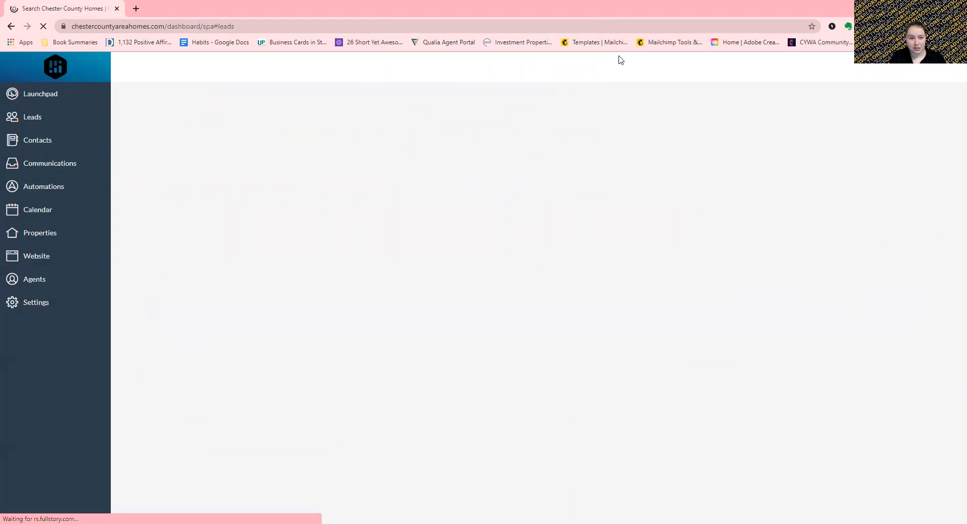